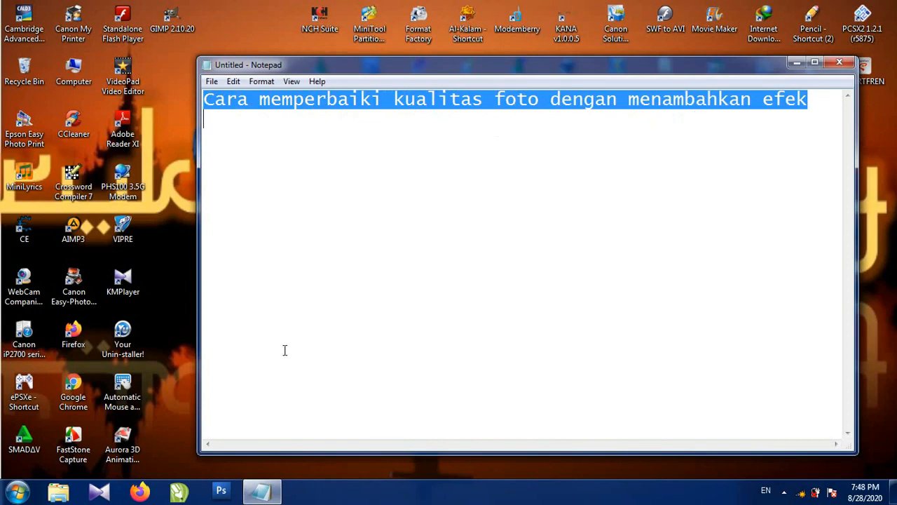
- Launch GIMP 2.10.20 from the list of installed programs
{"action": "left_click", "coordinate": [17, 491]}
{"action": "left_click", "coordinate": [56, 434]}
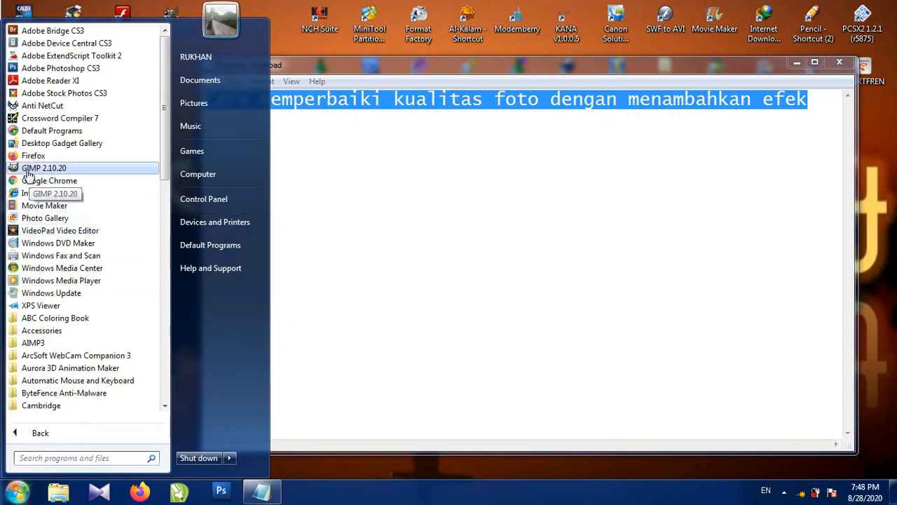
{"action": "left_click", "coordinate": [39, 169]}
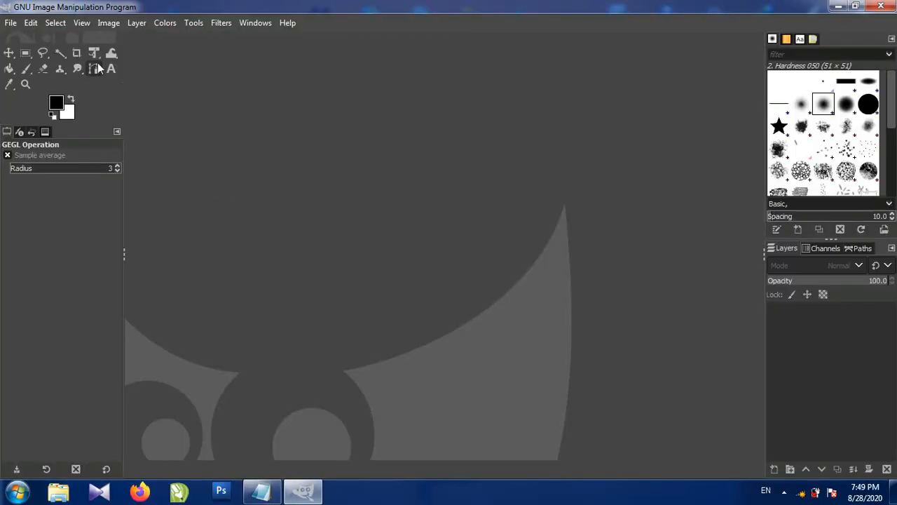
- Open the photo Pemandangan-dari-Karang-Numpang-via-Instagram-1024x683.jpg from drive D:
{"action": "left_click", "coordinate": [11, 24]}
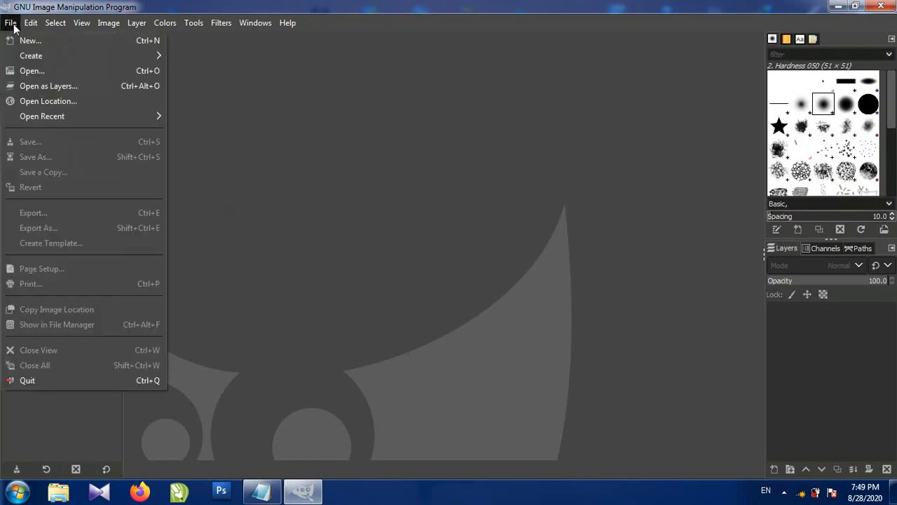
{"action": "left_click", "coordinate": [33, 71]}
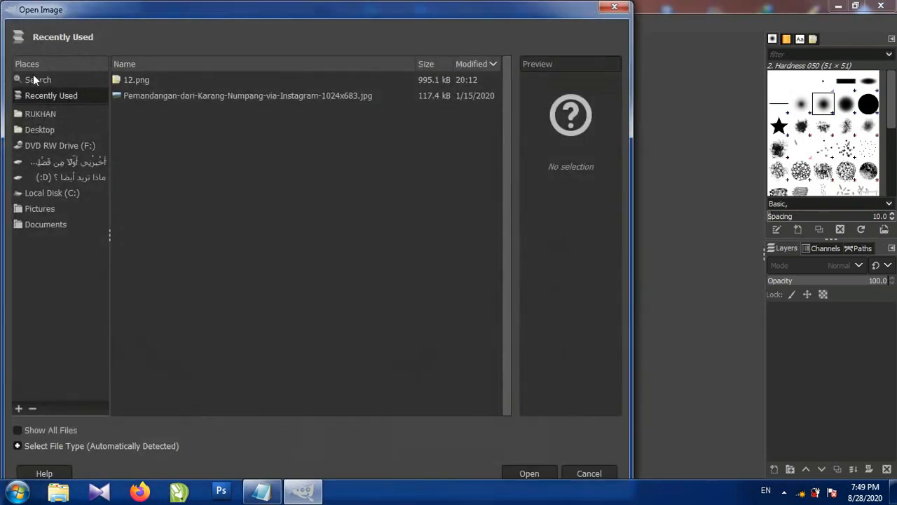
{"action": "left_click", "coordinate": [68, 177]}
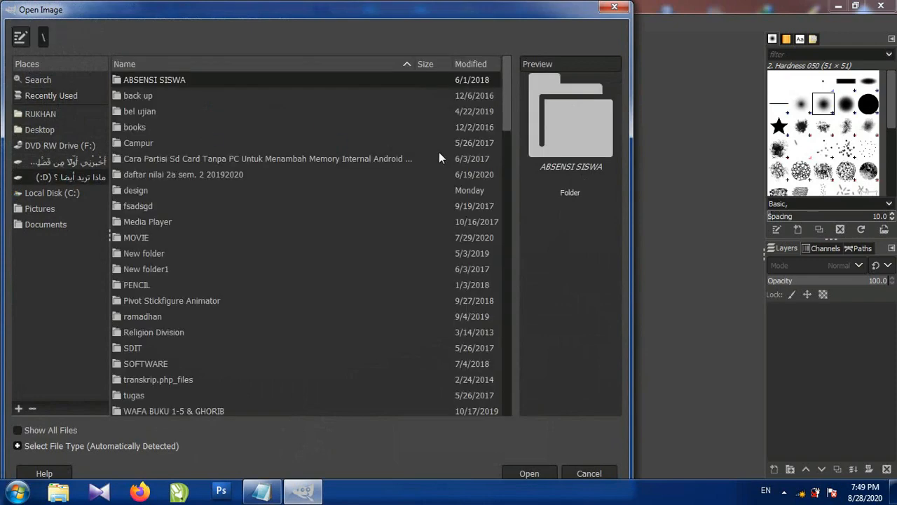
{"action": "left_click_drag", "start_coordinate": [506, 107], "coordinate": [501, 336]}
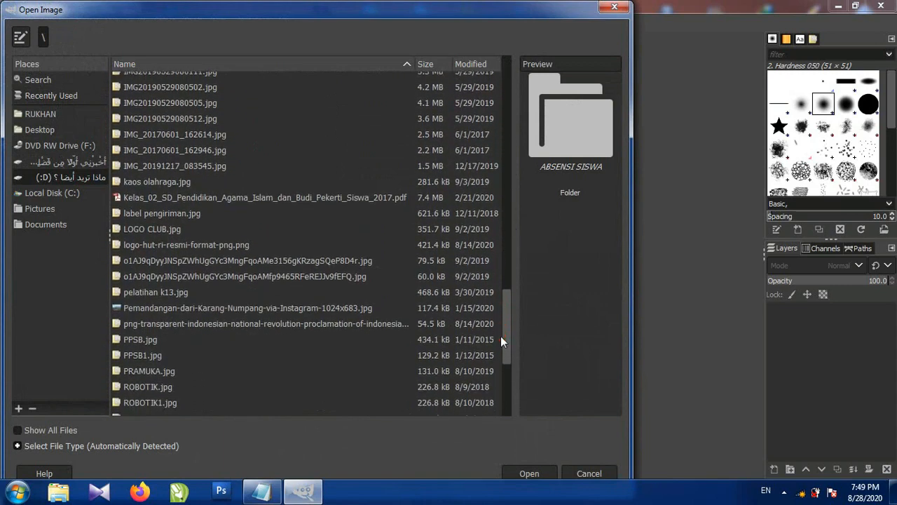
{"action": "left_click", "coordinate": [356, 309]}
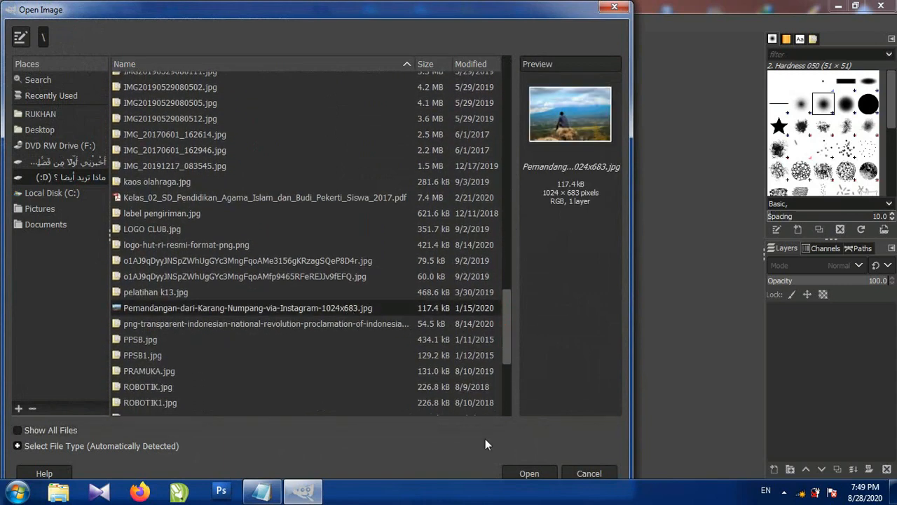
{"action": "left_click", "coordinate": [524, 474]}
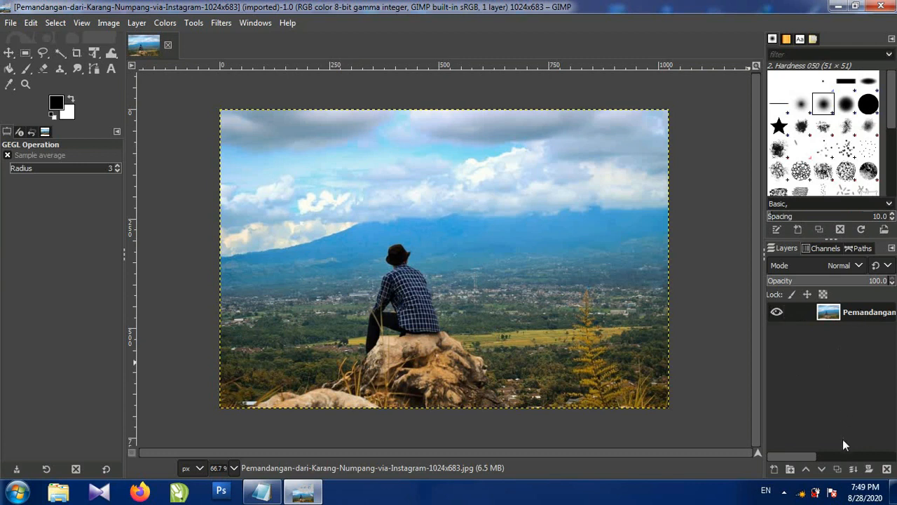
- Duplicate the photo layer and rename the copy "duplikat"
{"action": "left_click", "coordinate": [836, 468]}
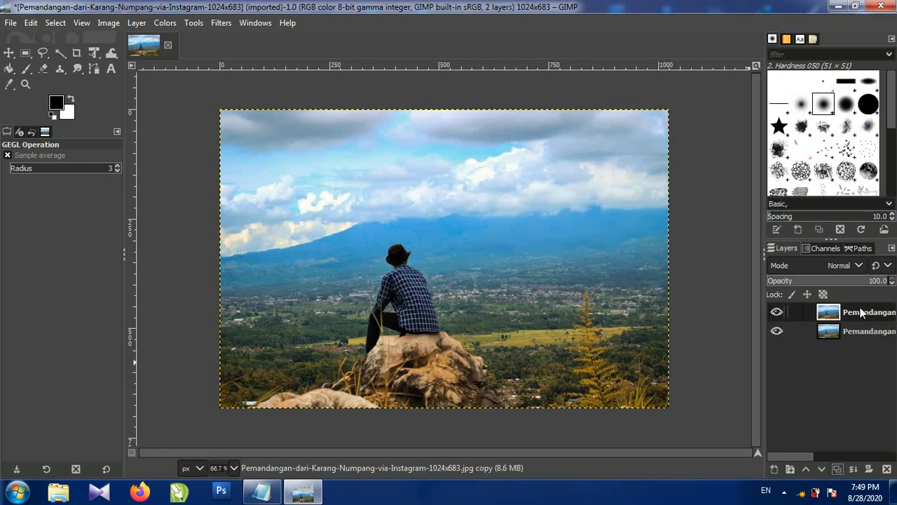
{"action": "left_click", "coordinate": [860, 314]}
{"action": "double_click", "coordinate": [860, 313]}
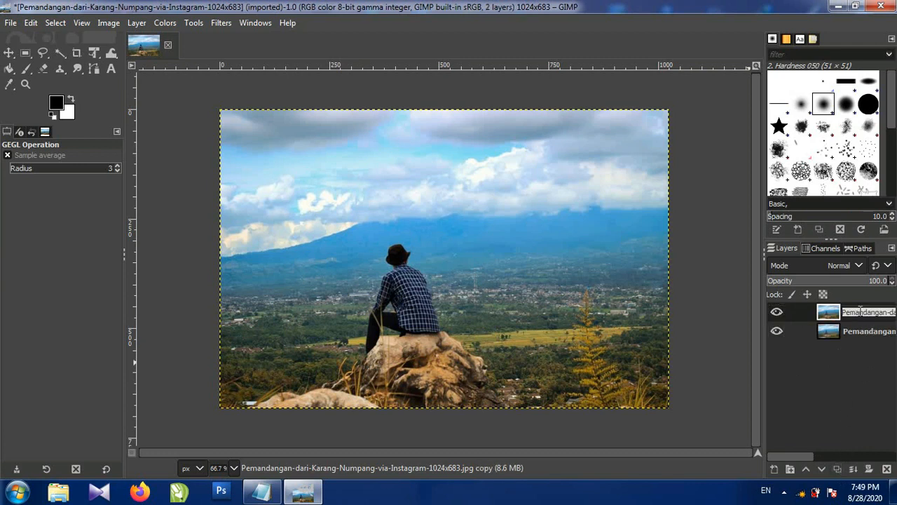
{"action": "type", "text": "dup"}
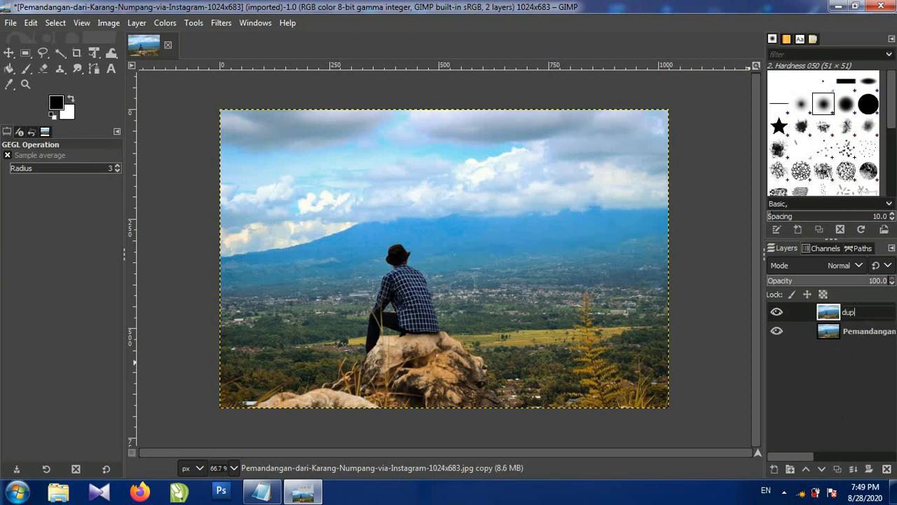
{"action": "type", "text": "likat"}
{"action": "key", "text": "Return"}
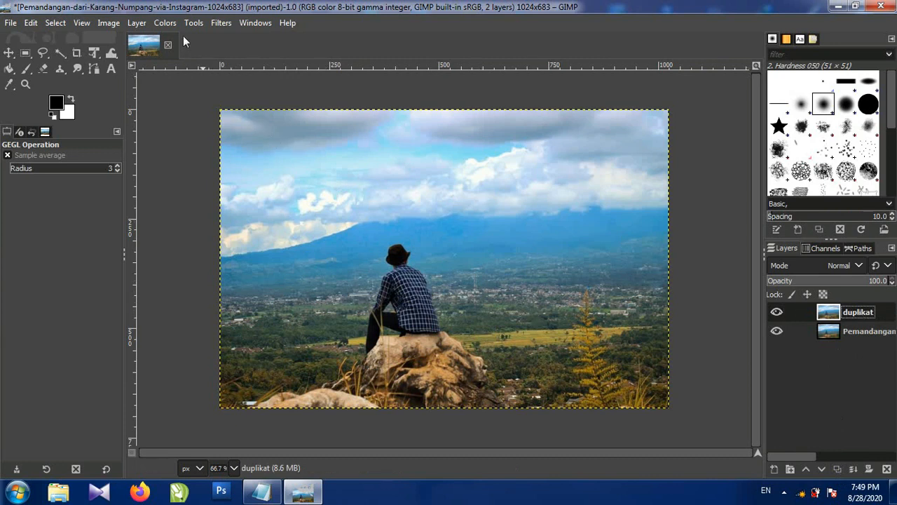
- Start a Gaussian Blur on the duplikat layer
{"action": "left_click", "coordinate": [221, 23]}
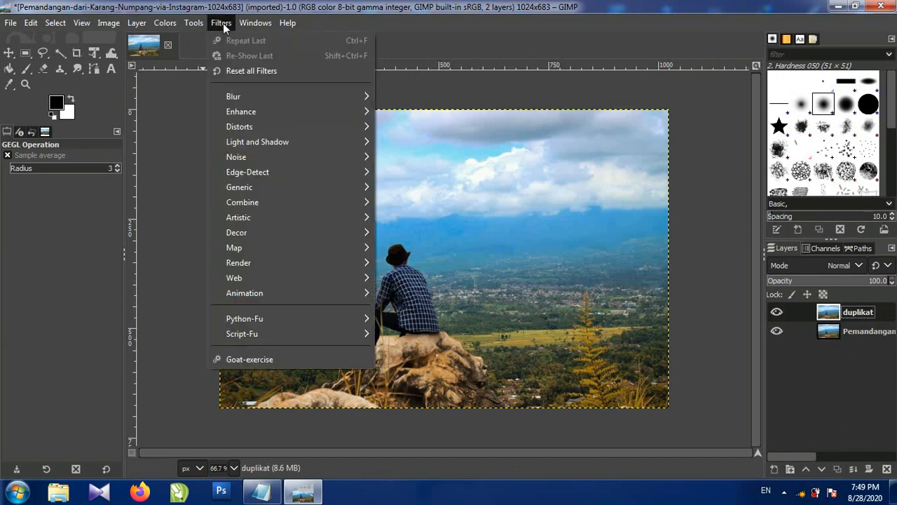
{"action": "mouse_move", "coordinate": [294, 98]}
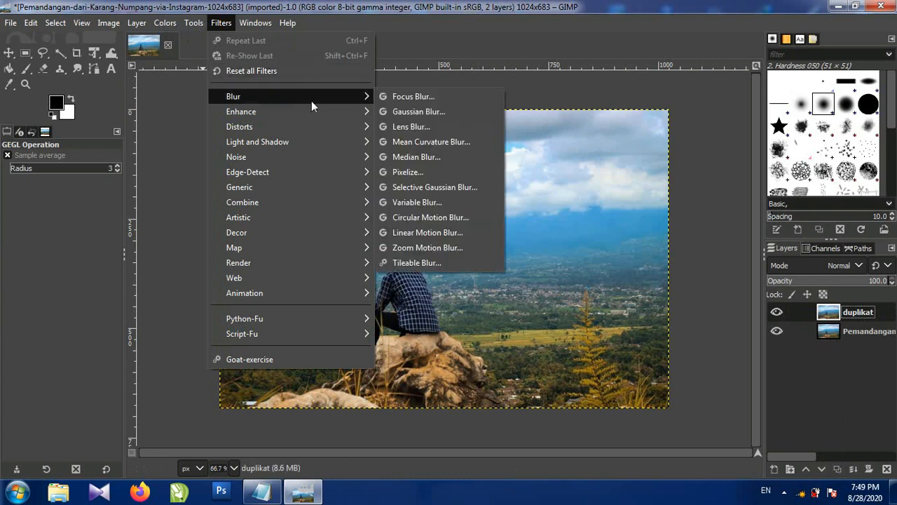
{"action": "left_click", "coordinate": [407, 112]}
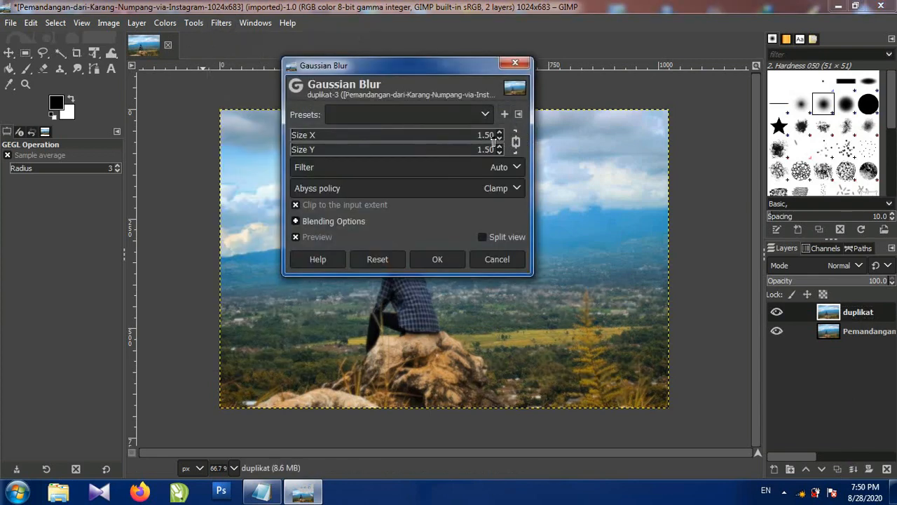
- Set the Gaussian Blur's Size X and Size Y to 12.00
{"action": "left_click", "coordinate": [491, 136]}
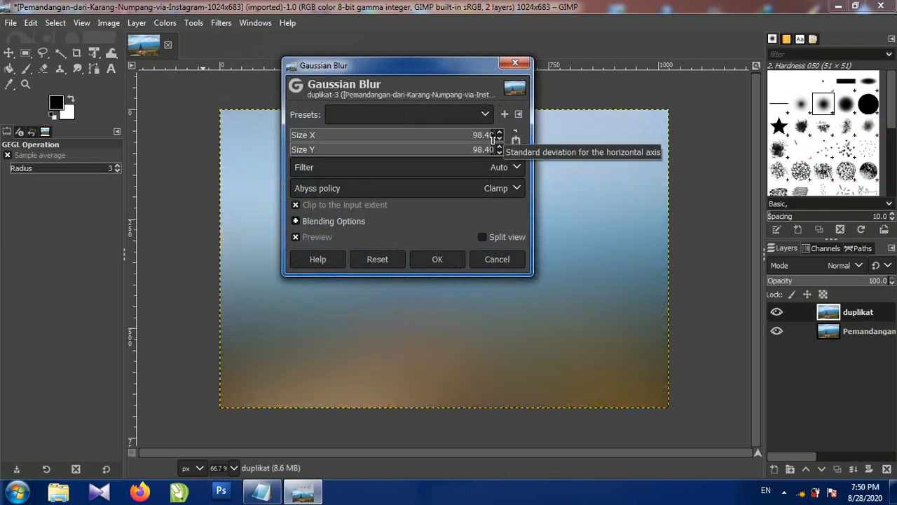
{"action": "left_click", "coordinate": [483, 135]}
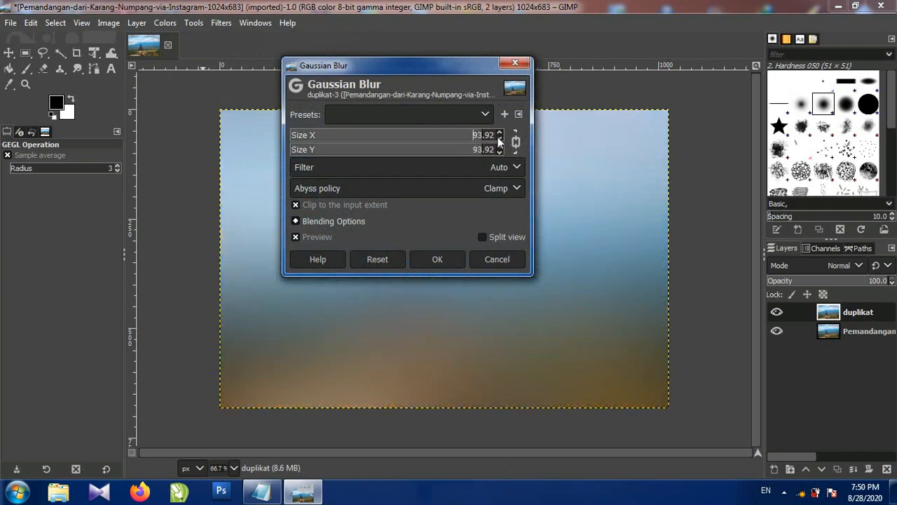
{"action": "key", "text": "BackSpace"}
{"action": "type", "text": "0"}
{"action": "key", "text": "BackSpace"}
{"action": "key", "text": "BackSpace"}
{"action": "type", "text": "00"}
{"action": "left_click", "coordinate": [482, 137]}
{"action": "key", "text": "BackSpace"}
{"action": "key", "text": "BackSpace"}
{"action": "type", "text": "12"}
{"action": "left_click", "coordinate": [484, 149]}
{"action": "left_click", "coordinate": [484, 134]}
{"action": "key", "text": "BackSpace"}
{"action": "key", "text": "BackSpace"}
{"action": "key", "text": "BackSpace"}
{"action": "key", "text": "BackSpace"}
{"action": "key", "text": "BackSpace"}
{"action": "type", "text": ".00"}
{"action": "key", "text": "Return"}
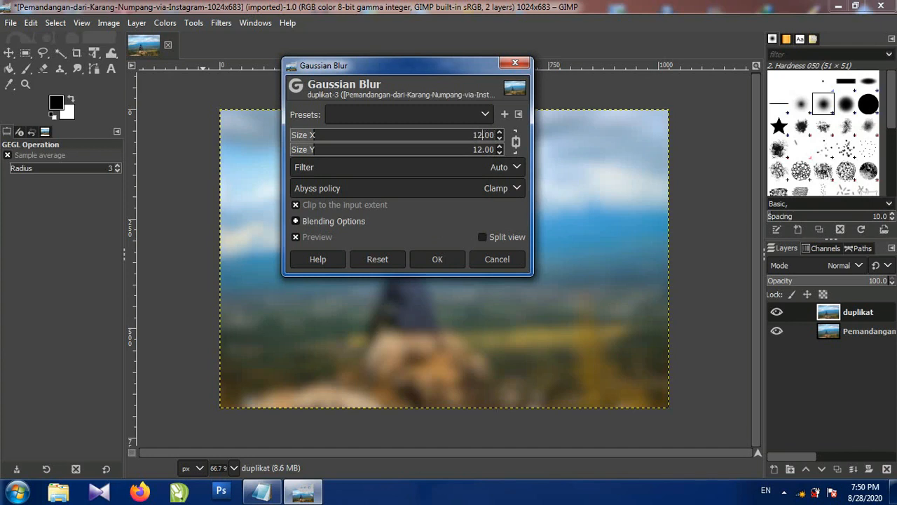
- Set the Gaussian Blur's Size X and Size Y to 9.00 and apply the filter
{"action": "type", "text": "0"}
{"action": "key", "text": "BackSpace"}
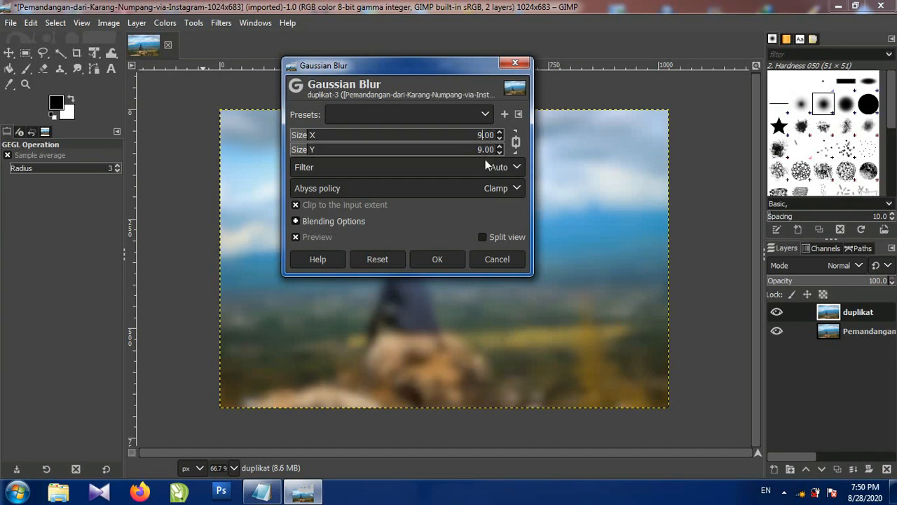
{"action": "left_click", "coordinate": [437, 259]}
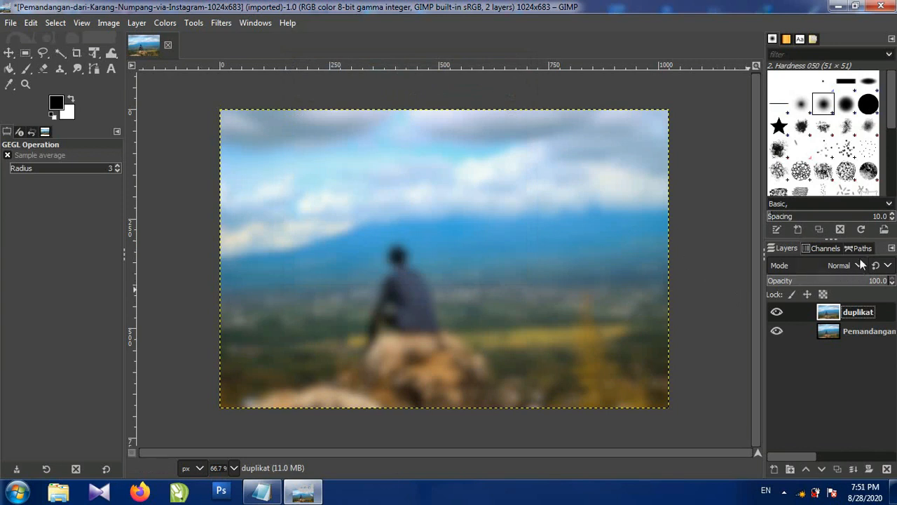
- Change the duplikat layer's blending mode to Soft light
{"action": "left_click", "coordinate": [860, 265]}
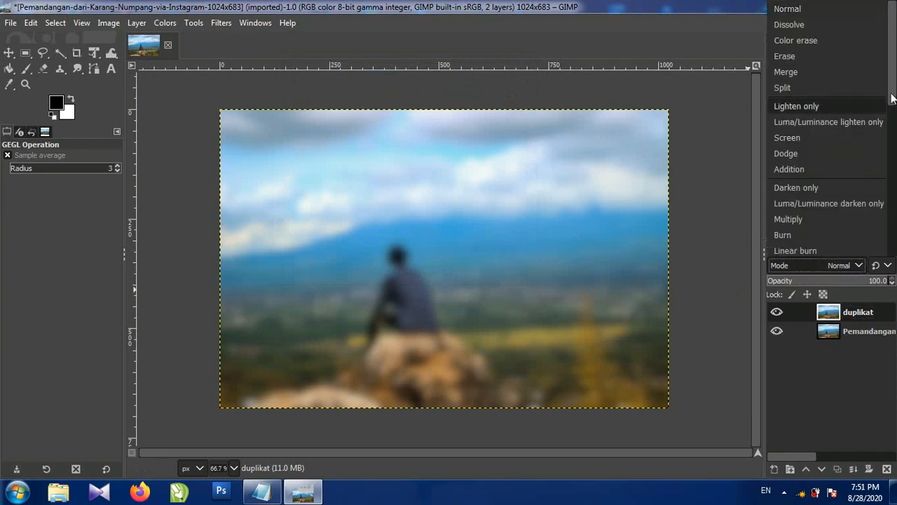
{"action": "left_click_drag", "start_coordinate": [894, 94], "coordinate": [894, 167]}
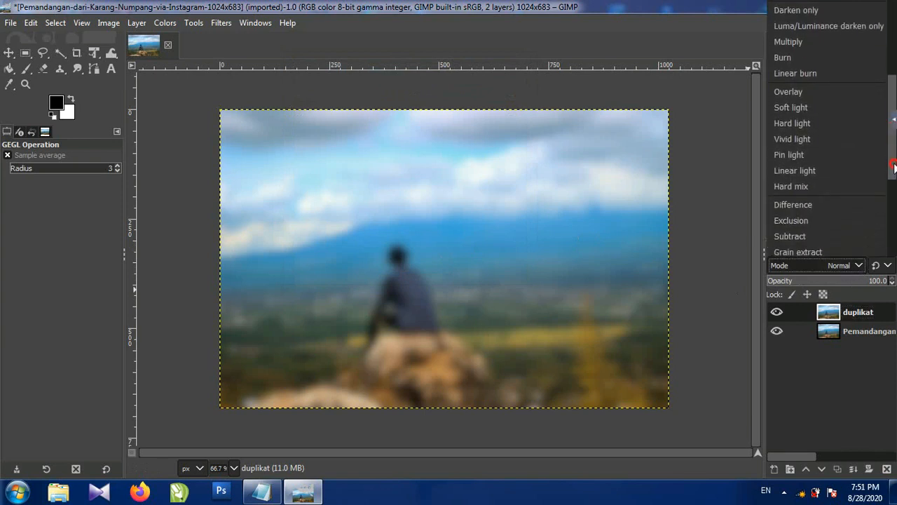
{"action": "left_click", "coordinate": [832, 107]}
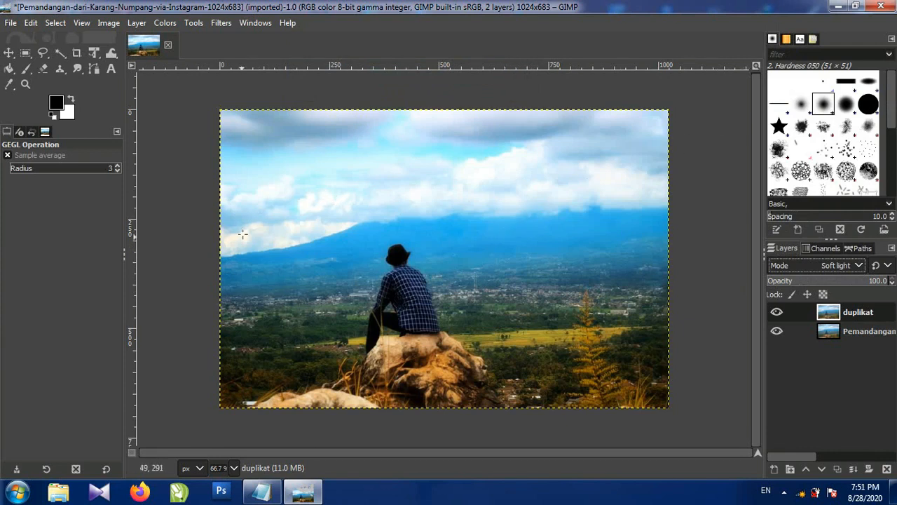
- Start exporting the image and choose PNG image as the export file type
{"action": "left_click", "coordinate": [12, 23]}
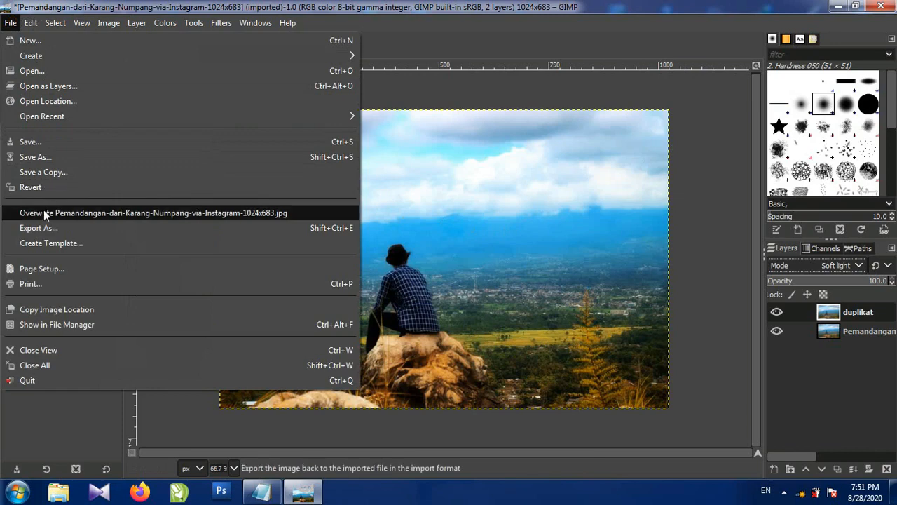
{"action": "left_click", "coordinate": [38, 228]}
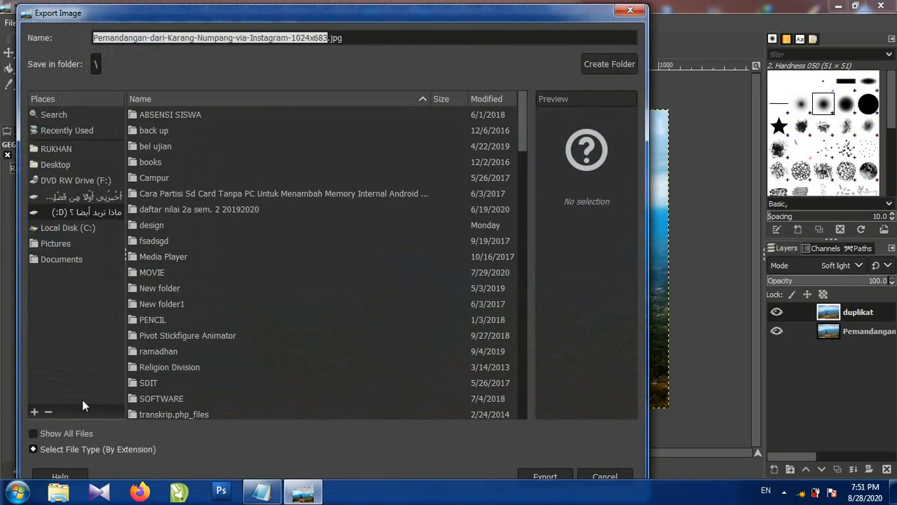
{"action": "left_click", "coordinate": [34, 451]}
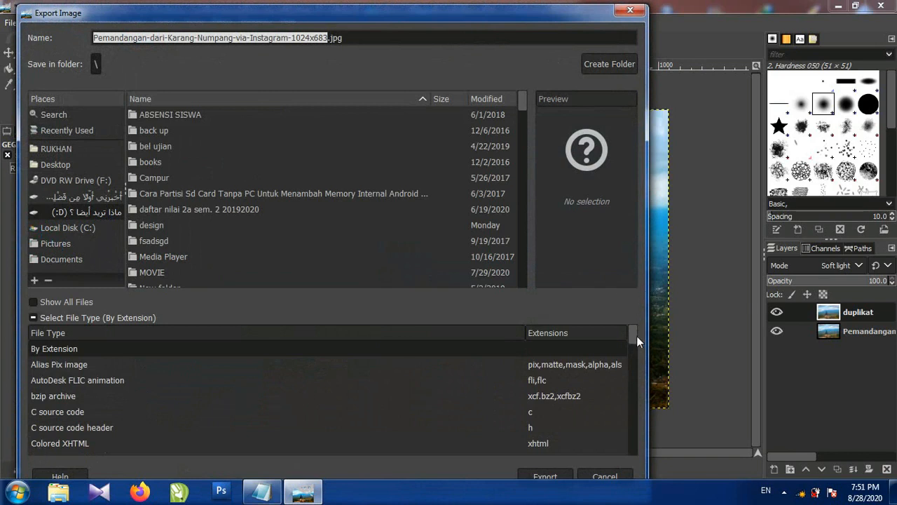
{"action": "left_click_drag", "start_coordinate": [637, 340], "coordinate": [633, 405]}
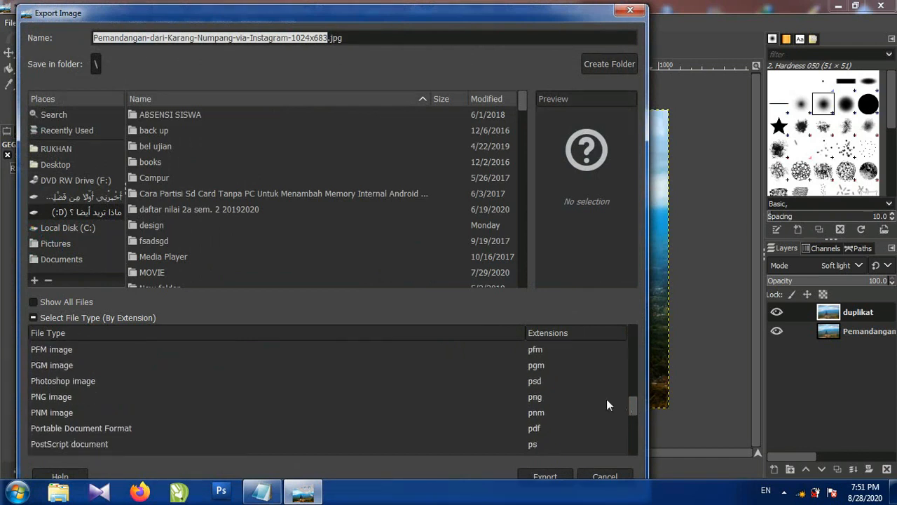
{"action": "left_click", "coordinate": [52, 399]}
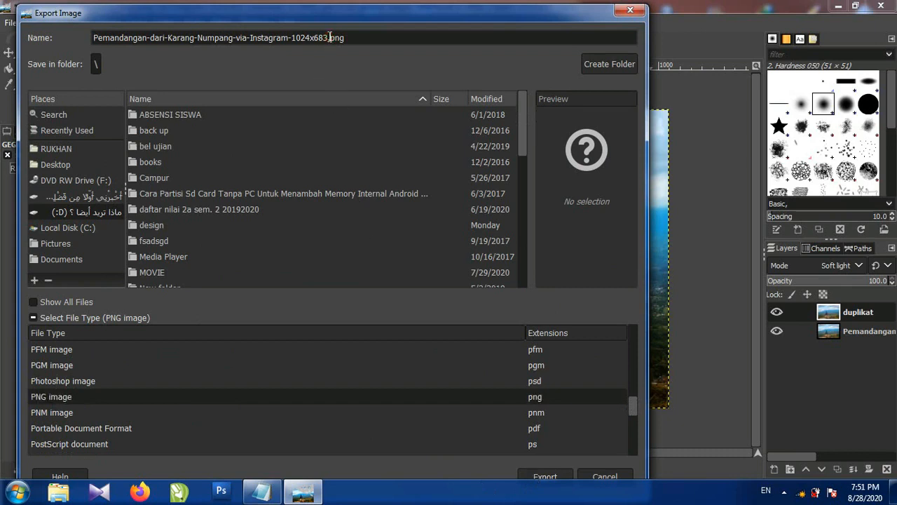
- Replace the export file's name with "nama-kelas-", keeping the .png extension
{"action": "left_click", "coordinate": [329, 39]}
{"action": "key", "text": "BackSpace"}
{"action": "key", "text": "BackSpace"}
{"action": "key", "text": "BackSpace"}
{"action": "key", "text": "BackSpace"}
{"action": "key", "text": "BackSpace"}
{"action": "key", "text": "BackSpace"}
{"action": "key", "text": "BackSpace"}
{"action": "key", "text": "BackSpace"}
{"action": "key", "text": "BackSpace"}
{"action": "key", "text": "BackSpace"}
{"action": "key", "text": "BackSpace"}
{"action": "key", "text": "BackSpace"}
{"action": "key", "text": "BackSpace"}
{"action": "key", "text": "BackSpace"}
{"action": "key", "text": "BackSpace"}
{"action": "key", "text": "BackSpace"}
{"action": "key", "text": "BackSpace"}
{"action": "key", "text": "BackSpace"}
{"action": "key", "text": "BackSpace"}
{"action": "key", "text": "BackSpace"}
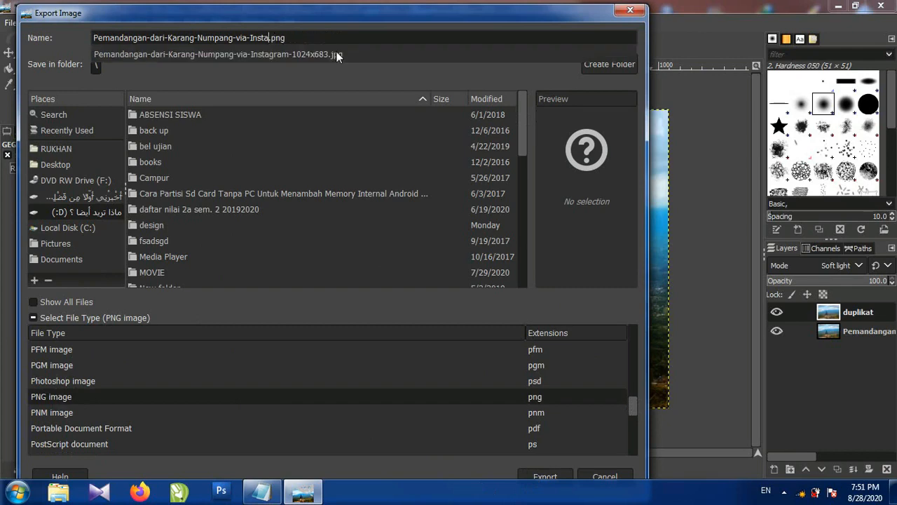
{"action": "key", "text": "BackSpace"}
{"action": "key", "text": "BackSpace"}
{"action": "key", "text": "BackSpace"}
{"action": "key", "text": "BackSpace"}
{"action": "key", "text": "BackSpace"}
{"action": "key", "text": "BackSpace"}
{"action": "key", "text": "BackSpace"}
{"action": "key", "text": "BackSpace"}
{"action": "key", "text": "BackSpace"}
{"action": "key", "text": "BackSpace"}
{"action": "key", "text": "BackSpace"}
{"action": "key", "text": "BackSpace"}
{"action": "key", "text": "BackSpace"}
{"action": "key", "text": "BackSpace"}
{"action": "key", "text": "BackSpace"}
{"action": "key", "text": "BackSpace"}
{"action": "key", "text": "BackSpace"}
{"action": "key", "text": "BackSpace"}
{"action": "key", "text": "BackSpace"}
{"action": "key", "text": "BackSpace"}
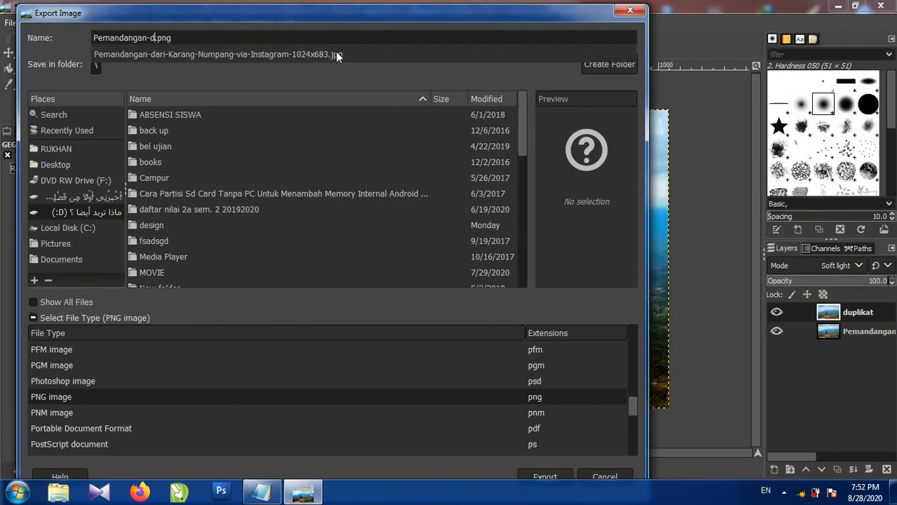
{"action": "type", "text": "nama"}
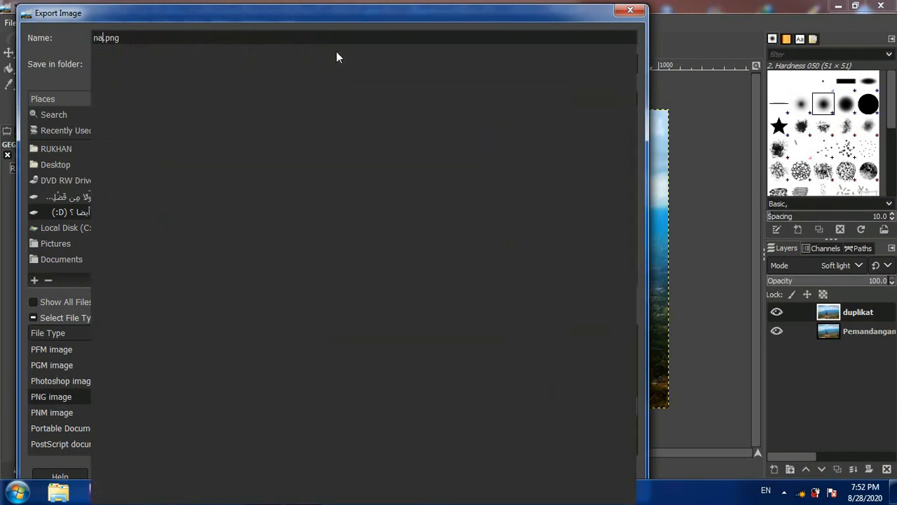
{"action": "type", "text": "-kelas"}
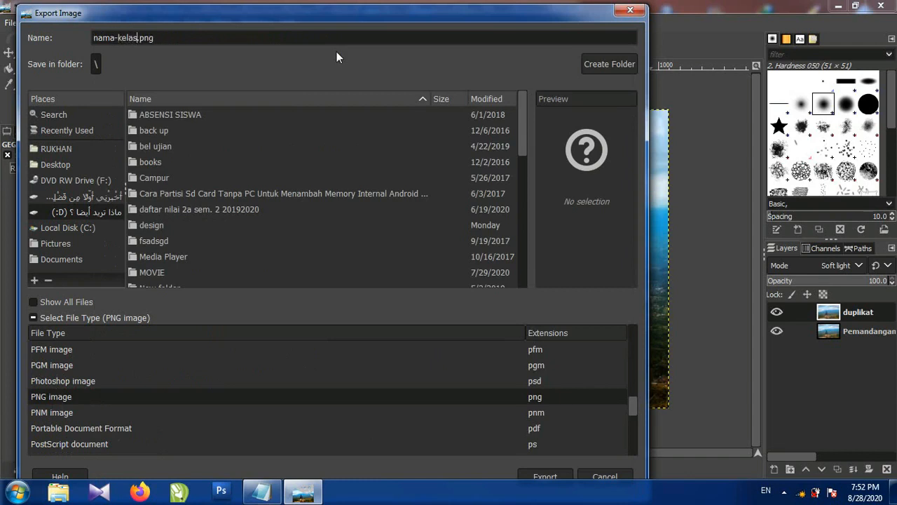
{"action": "type", "text": "-"}
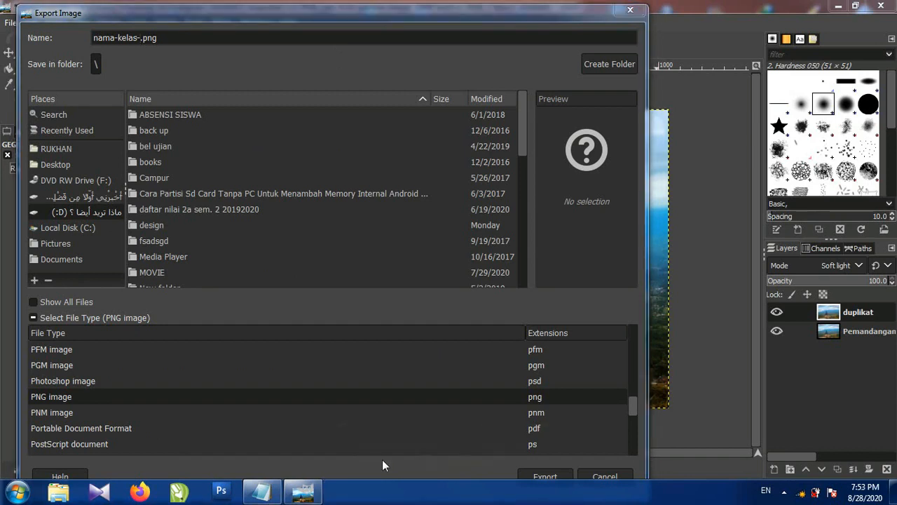
- Export the image as PNG with the current export options and quit GIMP, discarding the unsaved project changes
{"action": "left_click", "coordinate": [36, 399]}
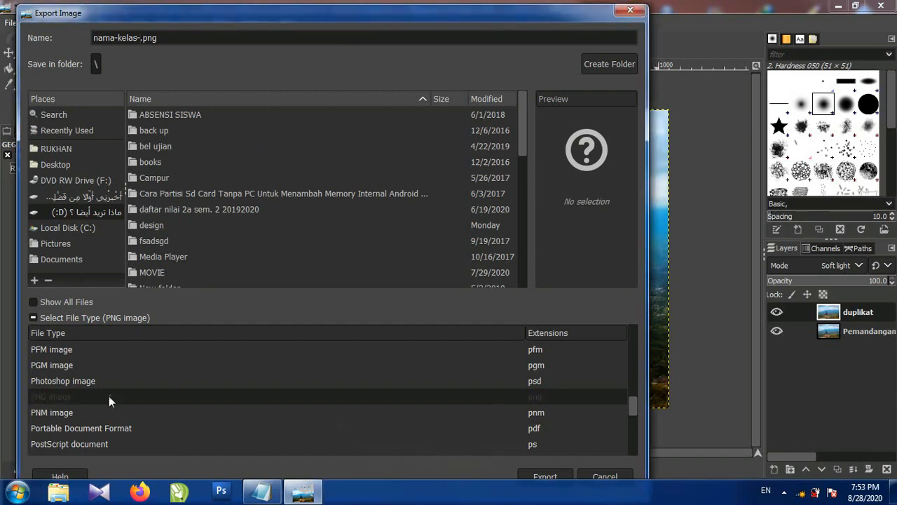
{"action": "left_click", "coordinate": [541, 475]}
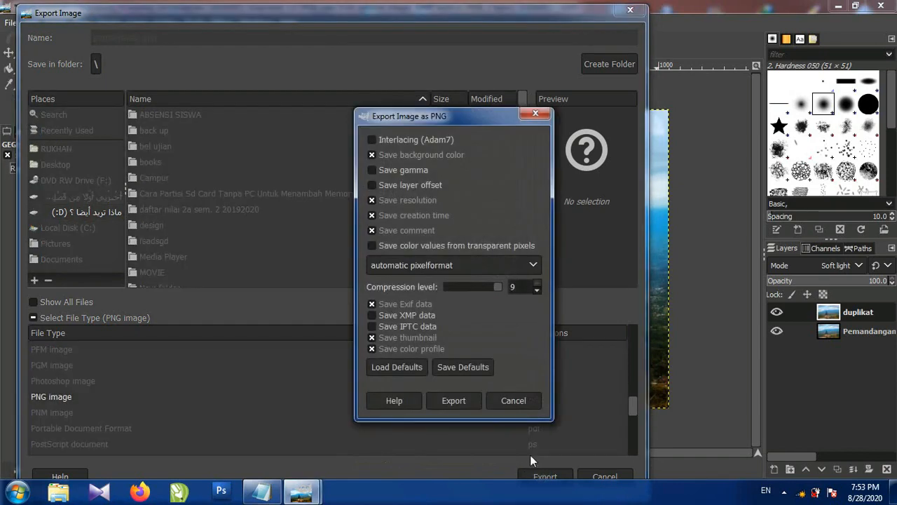
{"action": "left_click", "coordinate": [457, 402]}
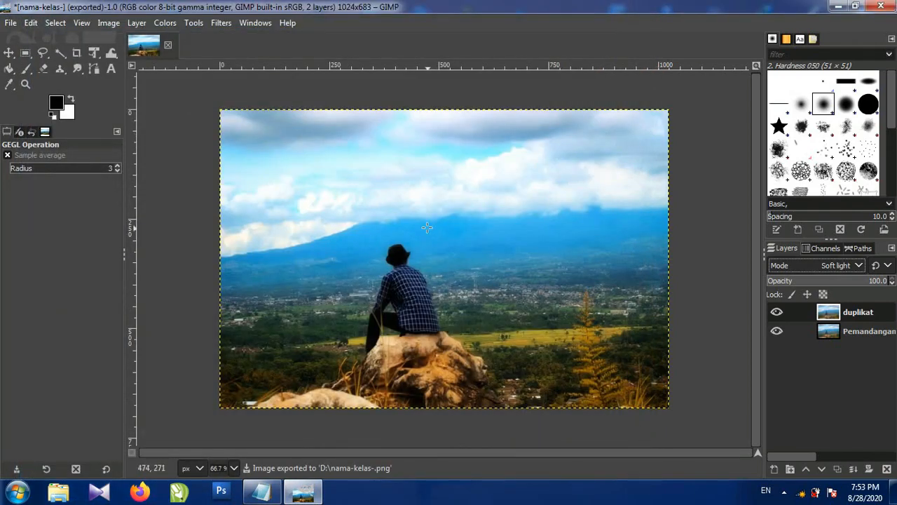
{"action": "left_click", "coordinate": [881, 6]}
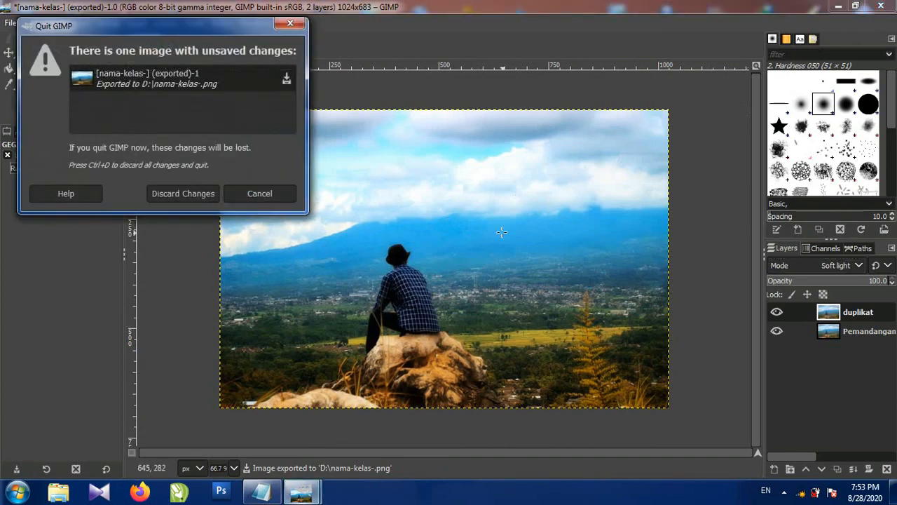
{"action": "left_click", "coordinate": [170, 197]}
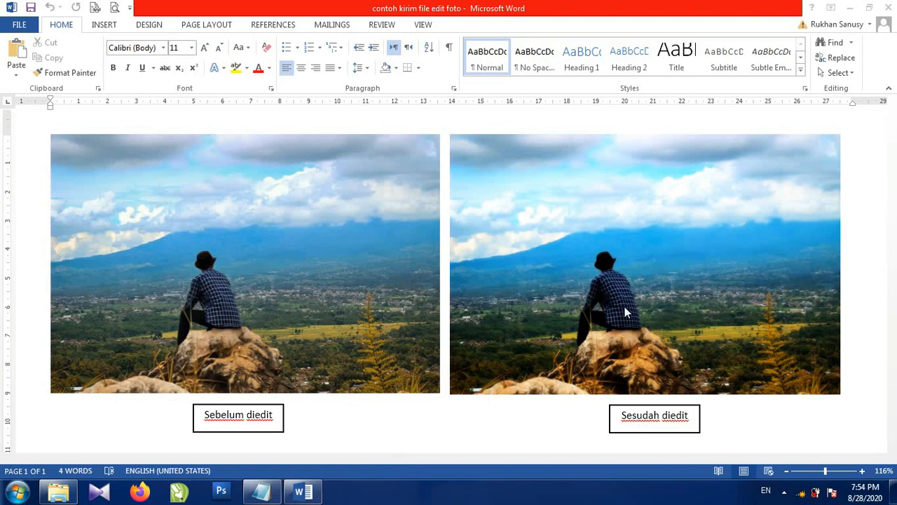
- Switch to the untitled Notepad document and replace its selected text with "Sekian Terima Kasih."
{"action": "left_click", "coordinate": [260, 491]}
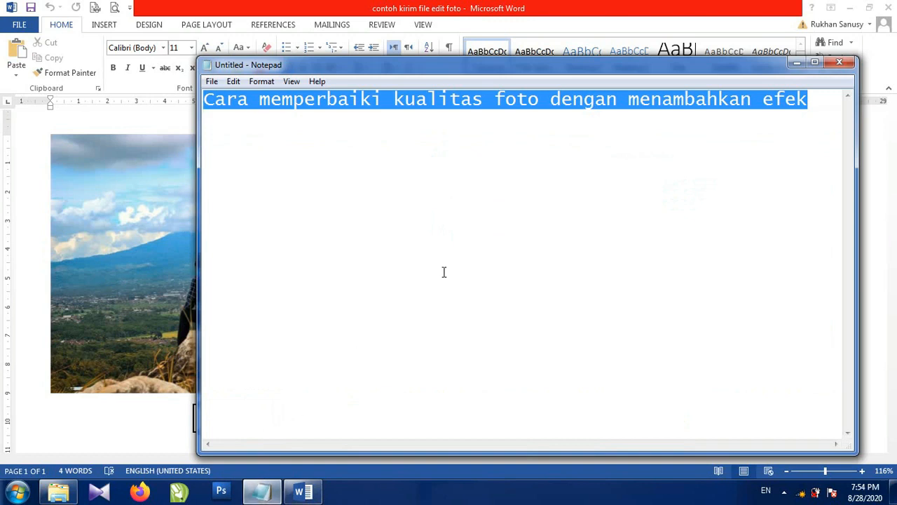
{"action": "type", "text": "Sekian T"}
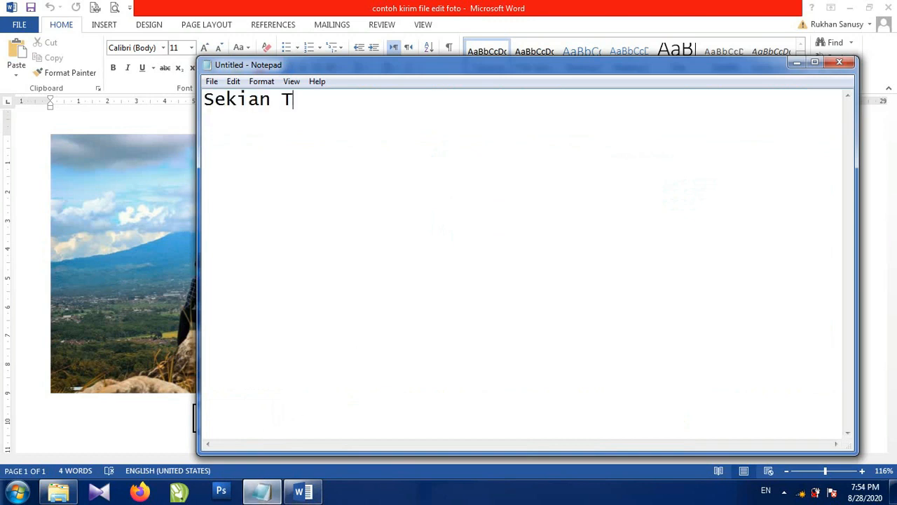
{"action": "type", "text": "erima Kasih"}
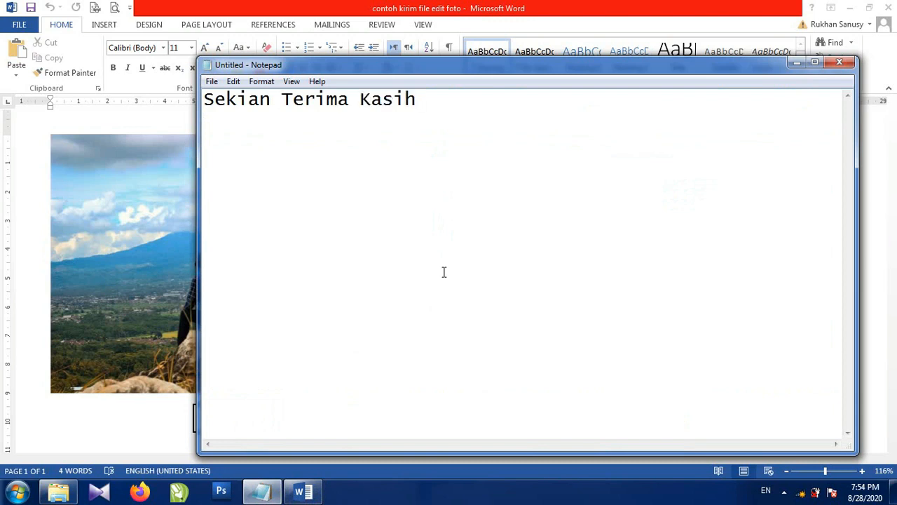
{"action": "type", "text": "."}
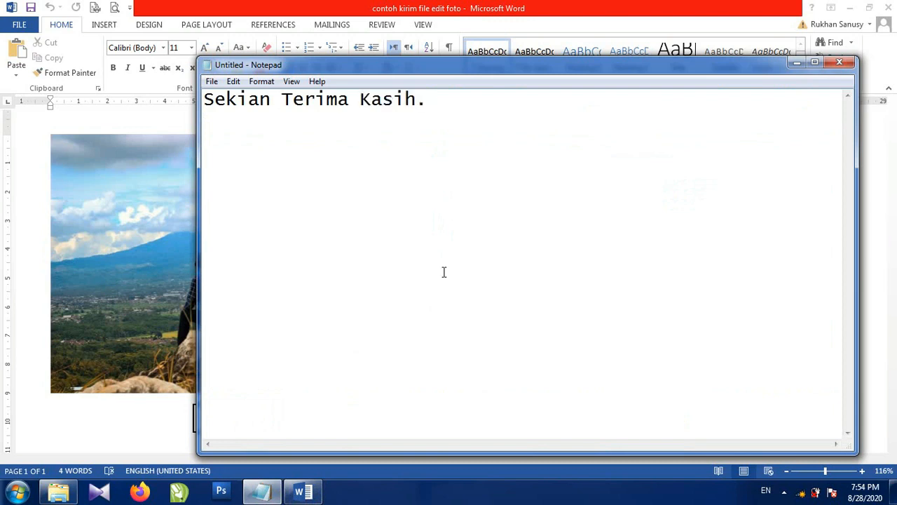